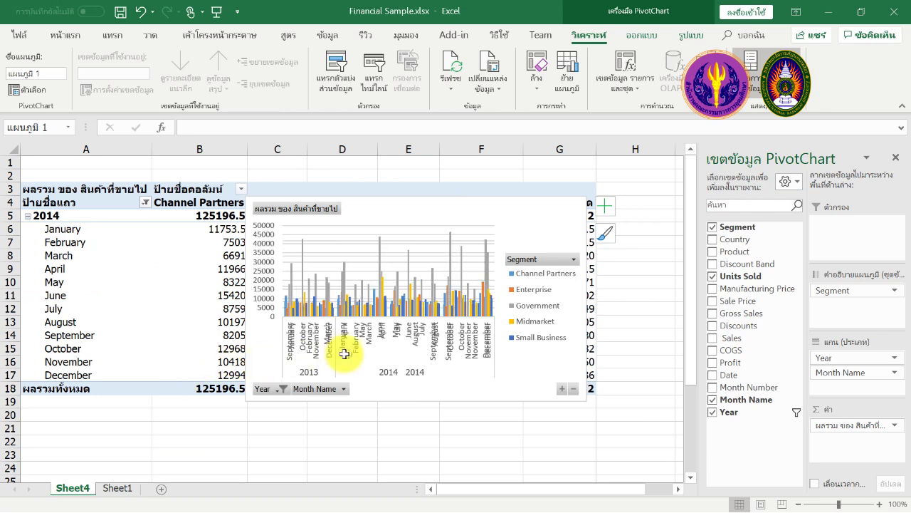
- Shift the PivotChart slightly up and to the left, and set its Year filter to include both 2013 and 2014
drag(375, 207, 339, 193)
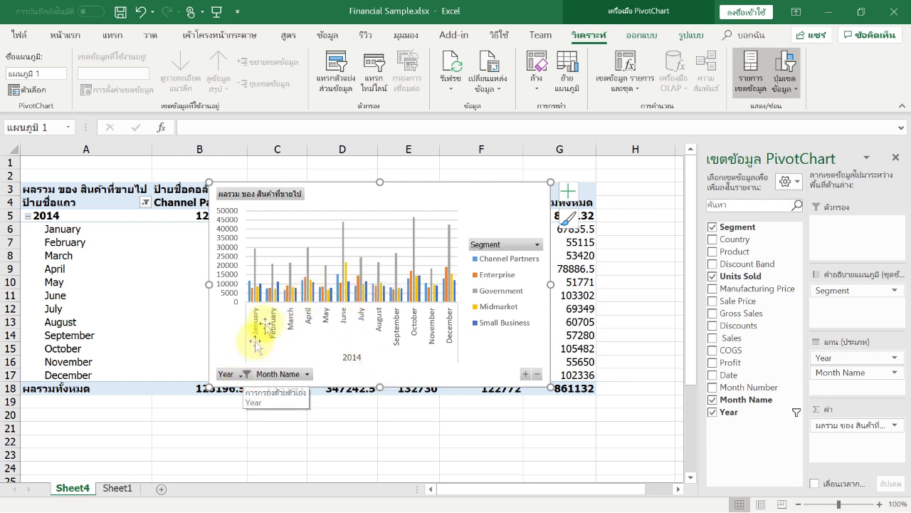
click(242, 375)
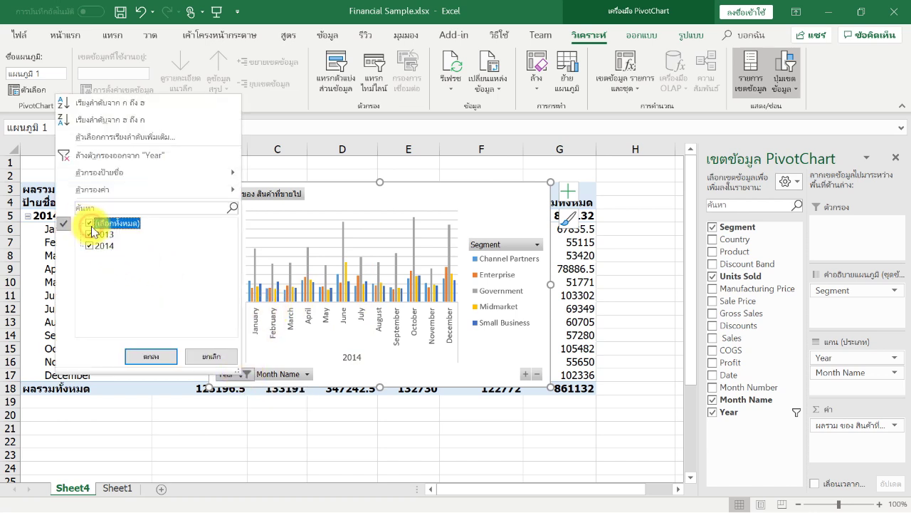
click(152, 356)
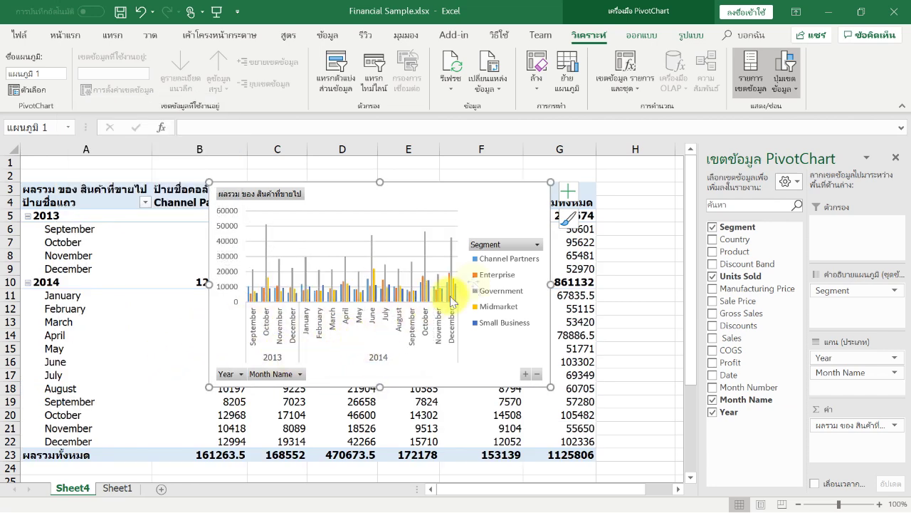
click(537, 248)
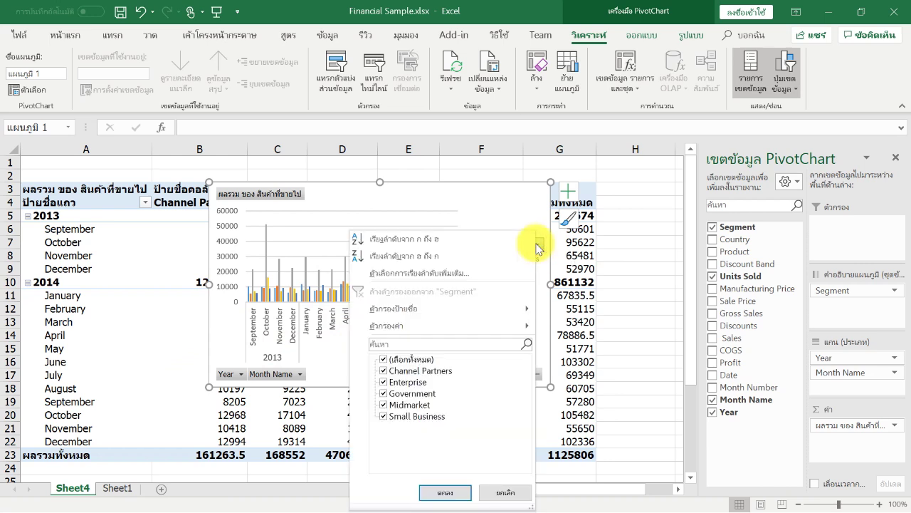
click(383, 360)
click(383, 382)
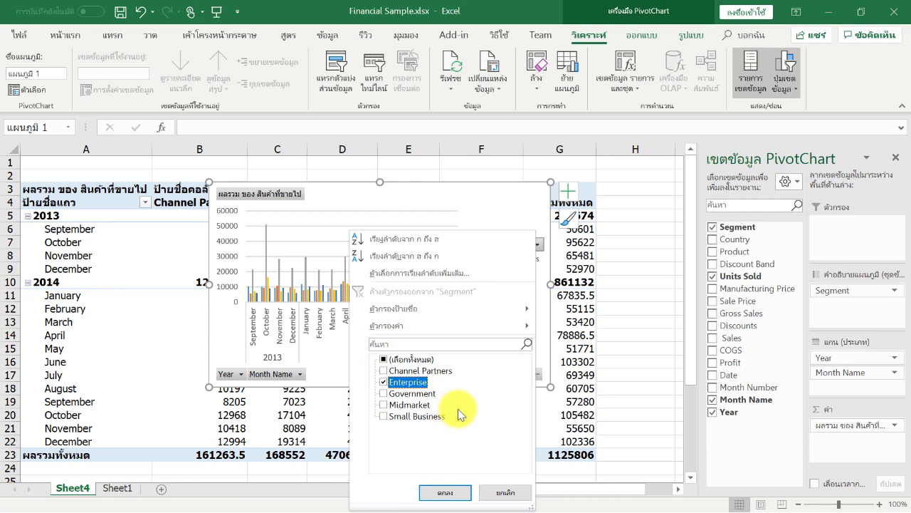
click(383, 360)
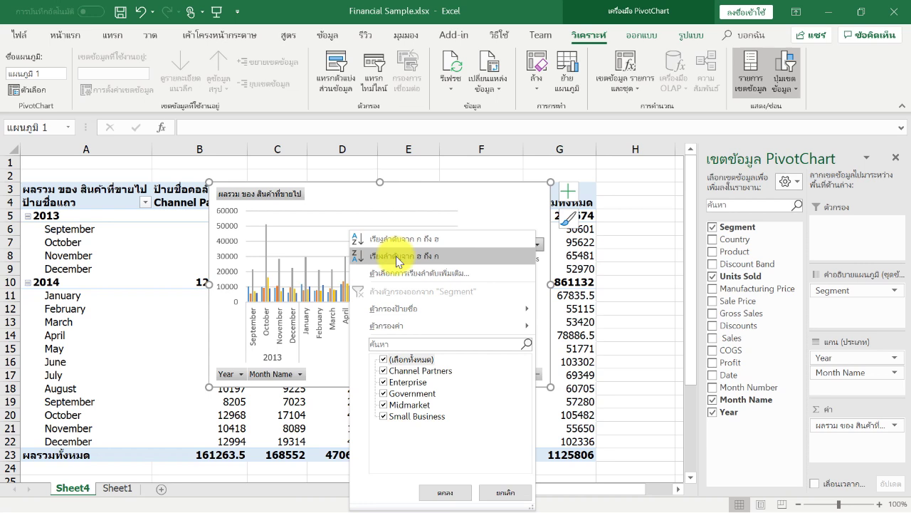
click(506, 493)
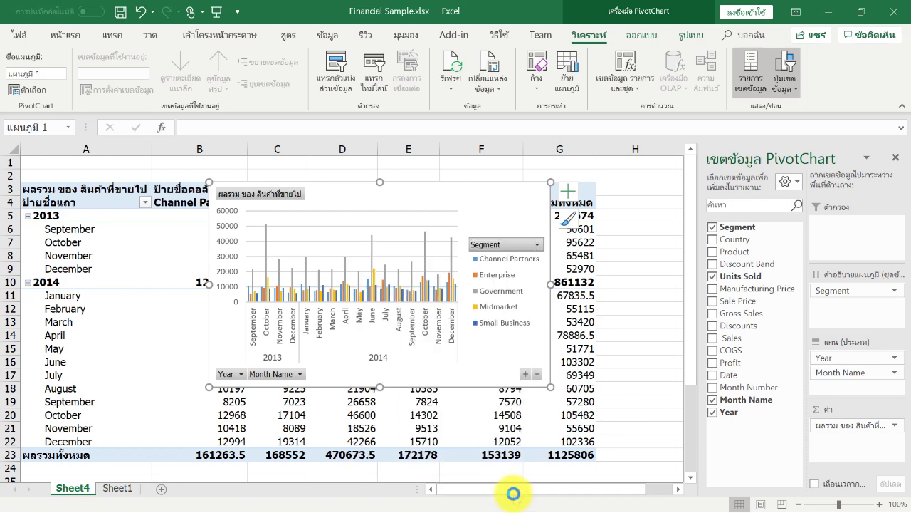
- Move the PivotChart below the pivot table's column headers and apply the dark chart style Style 12
drag(334, 192, 437, 226)
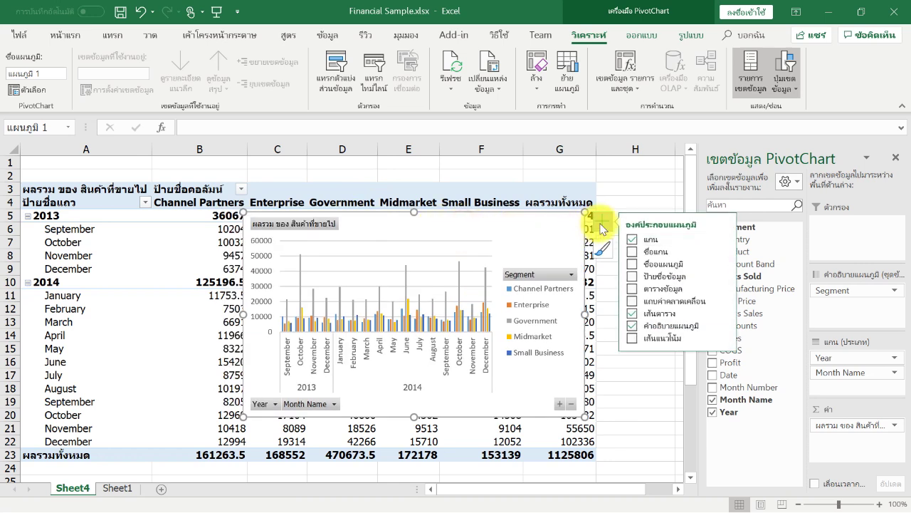
click(495, 226)
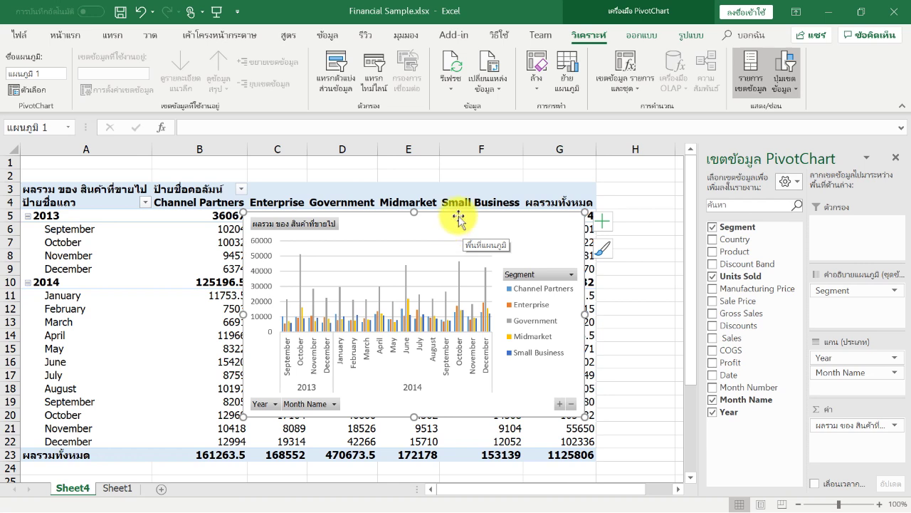
click(603, 249)
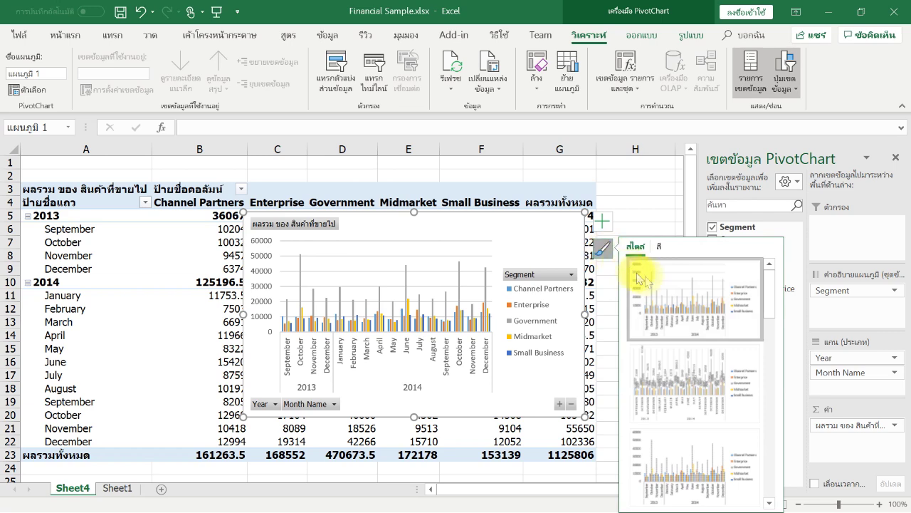
scroll(683, 295, down, 10)
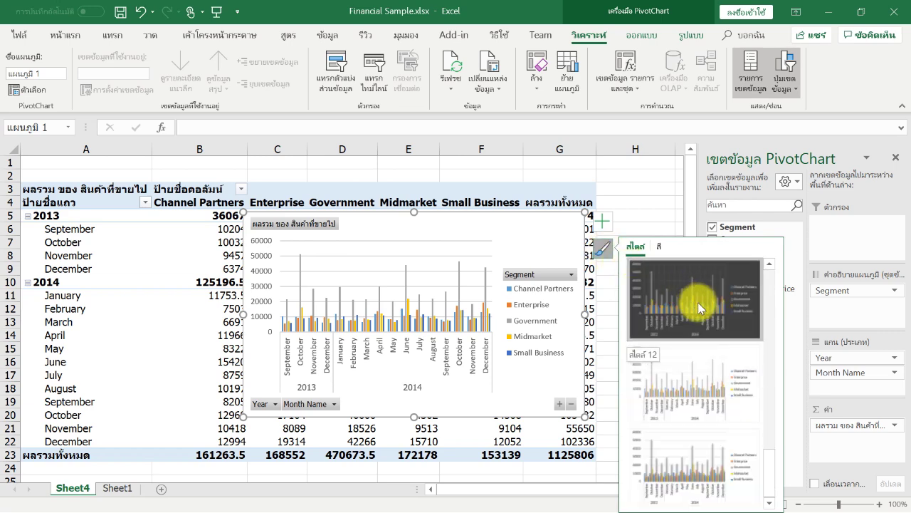
click(685, 298)
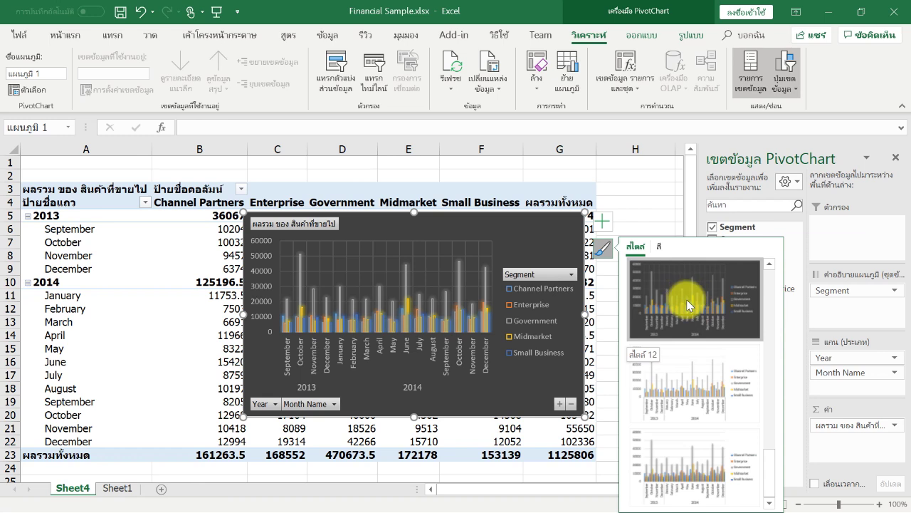
click(661, 248)
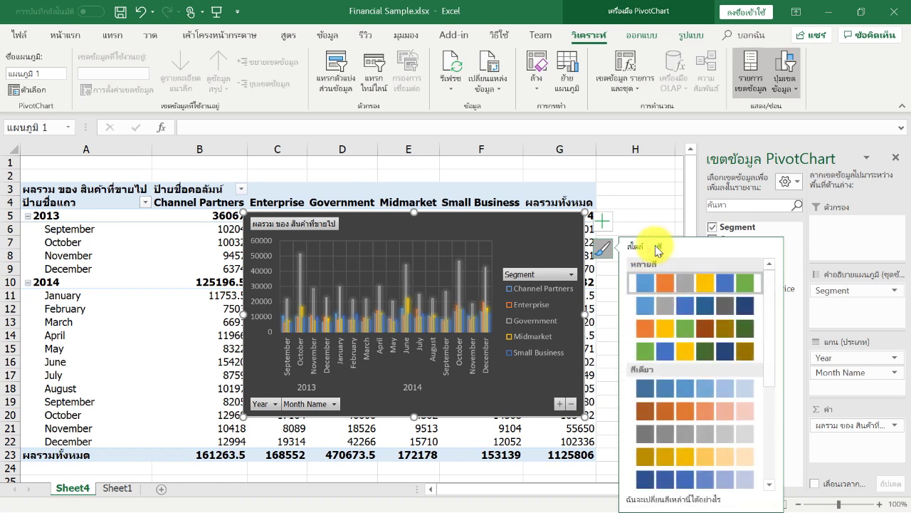
click(636, 247)
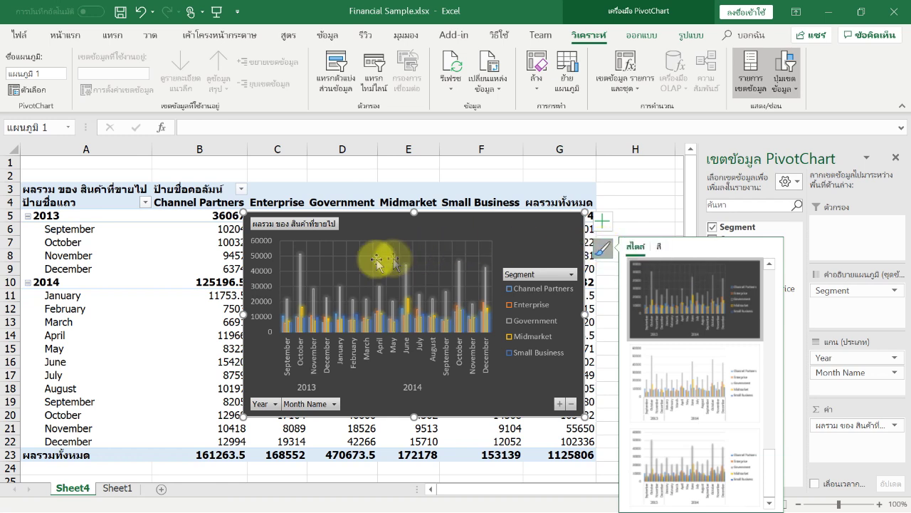
click(314, 223)
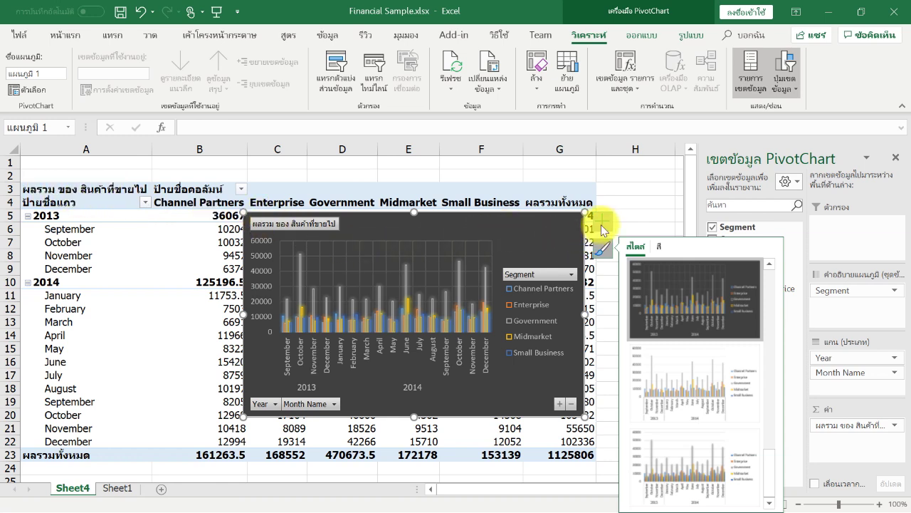
click(603, 248)
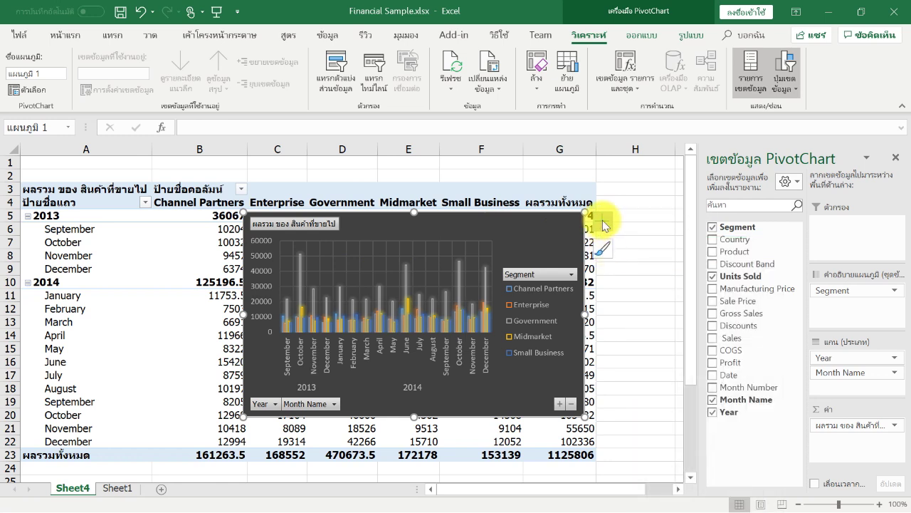
- Review the available chart elements and move the PivotChart further right over the pivot table, uncovering the Channel Partners column
click(604, 223)
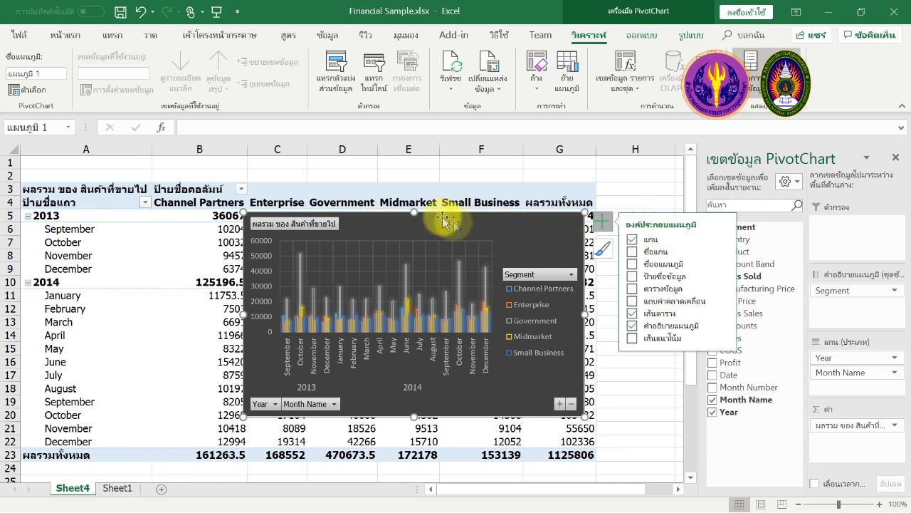
click(602, 221)
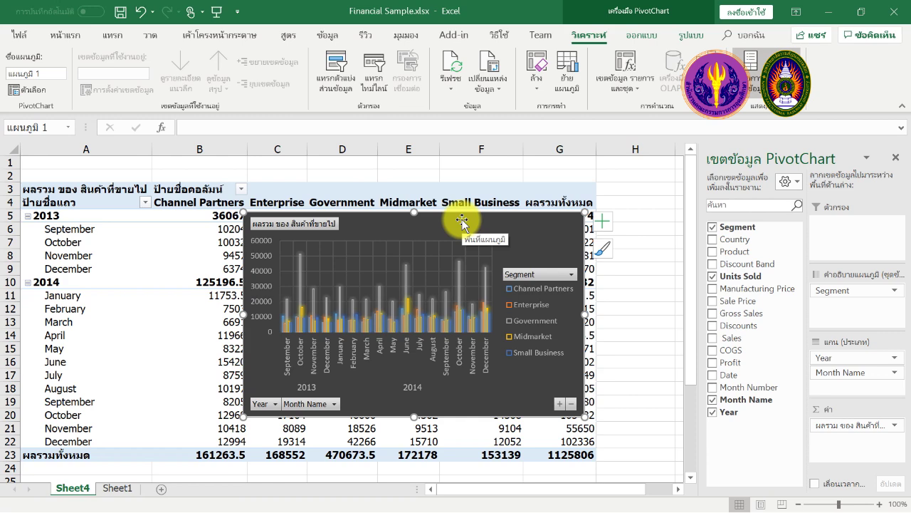
drag(375, 222, 433, 220)
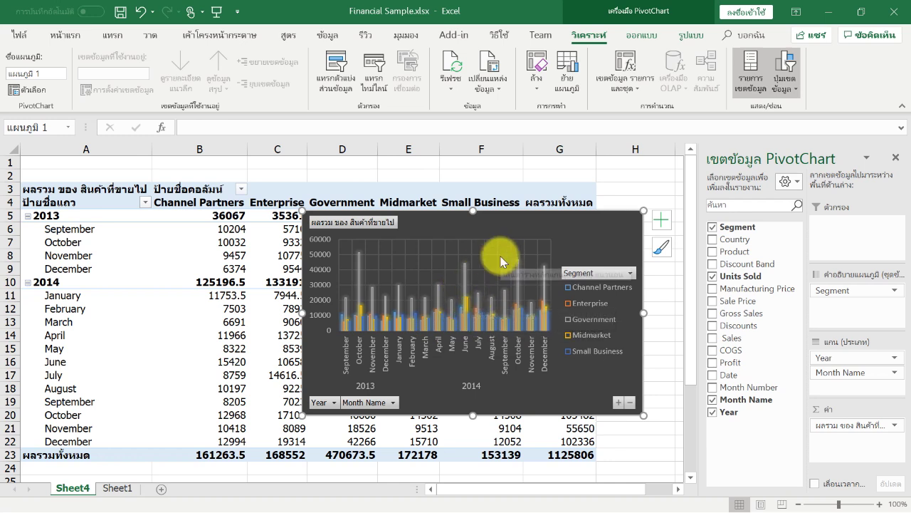
click(661, 221)
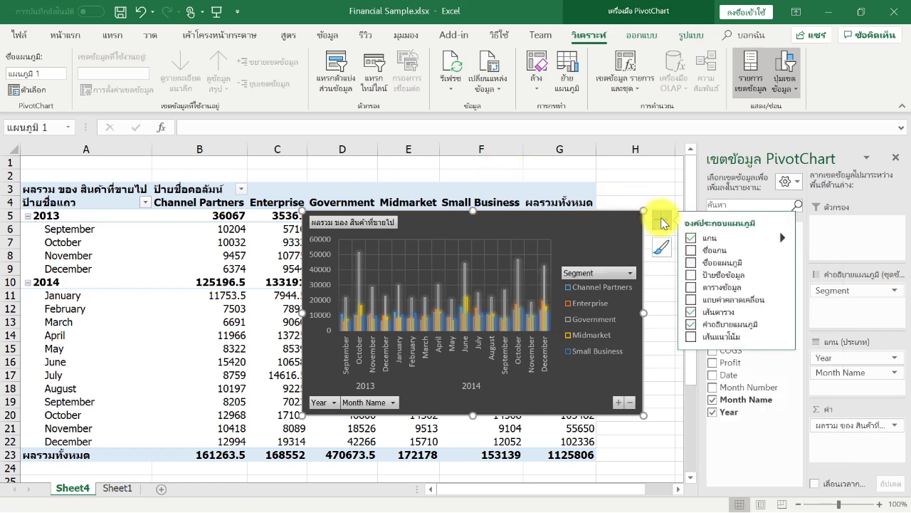
click(662, 221)
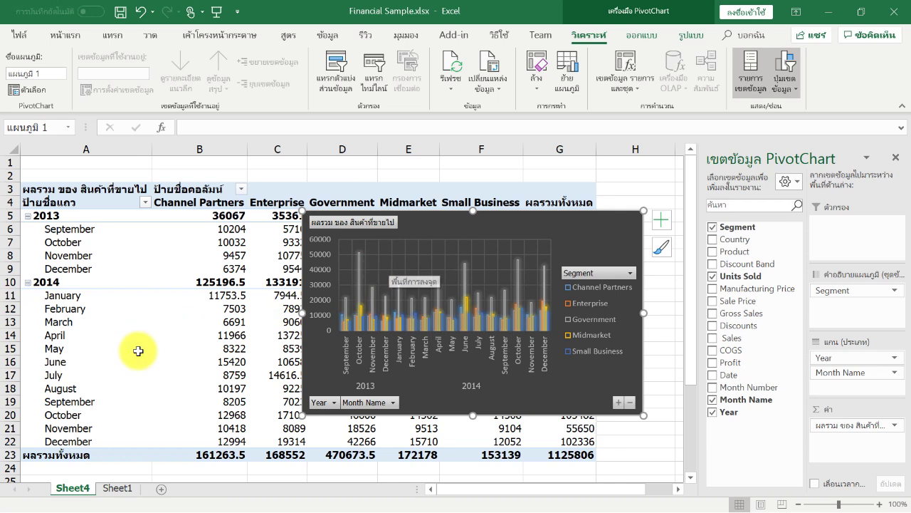
- Insert a combined PivotChart and PivotTable on a new worksheet from the financials table on Sheet1
mouse_move(161, 297)
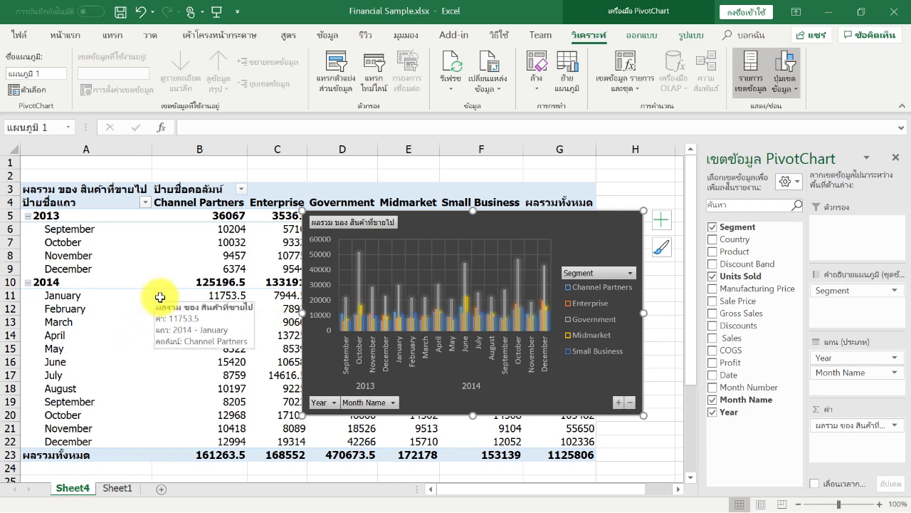
click(118, 489)
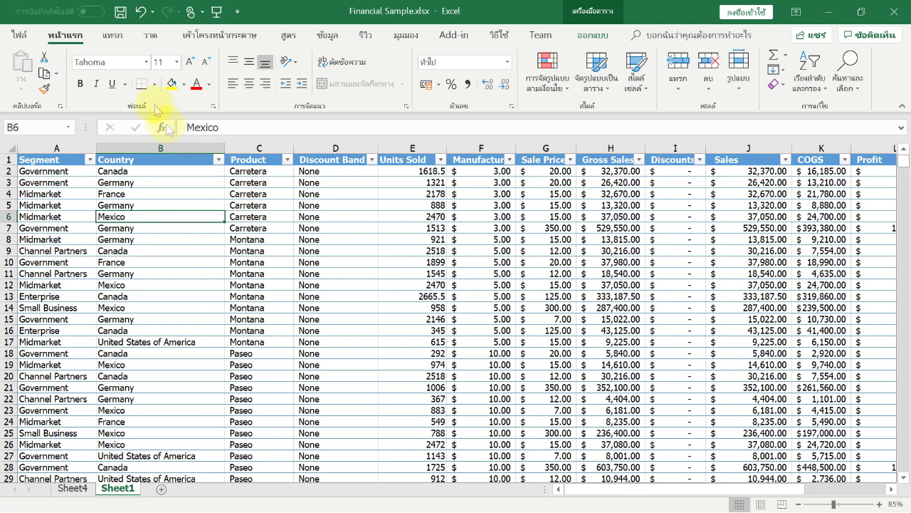
click(114, 42)
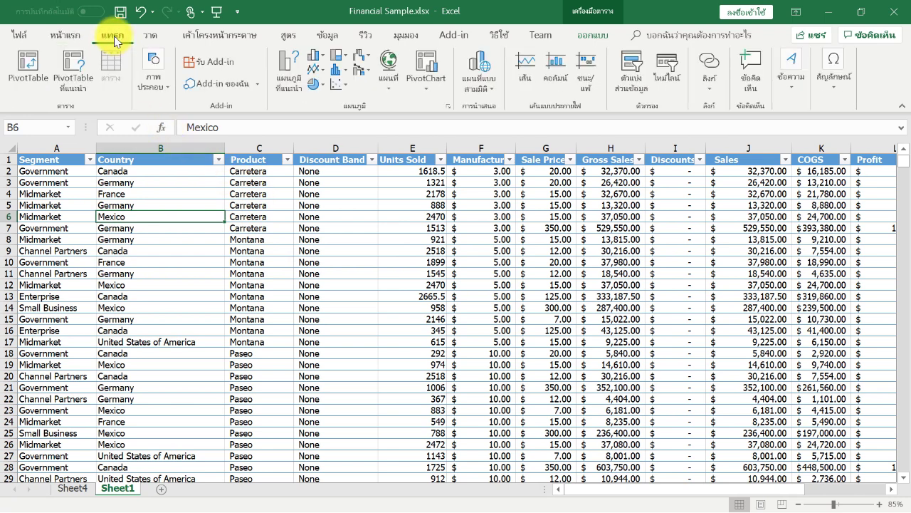
click(431, 91)
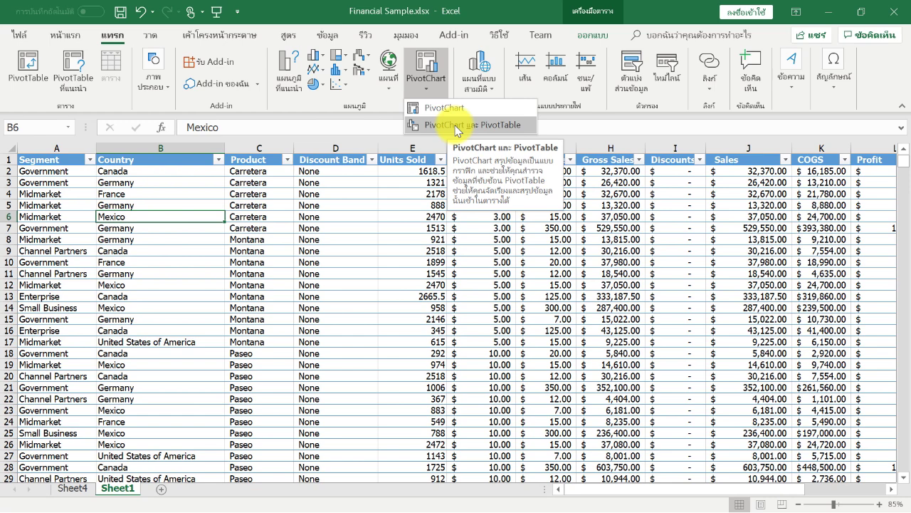
click(456, 125)
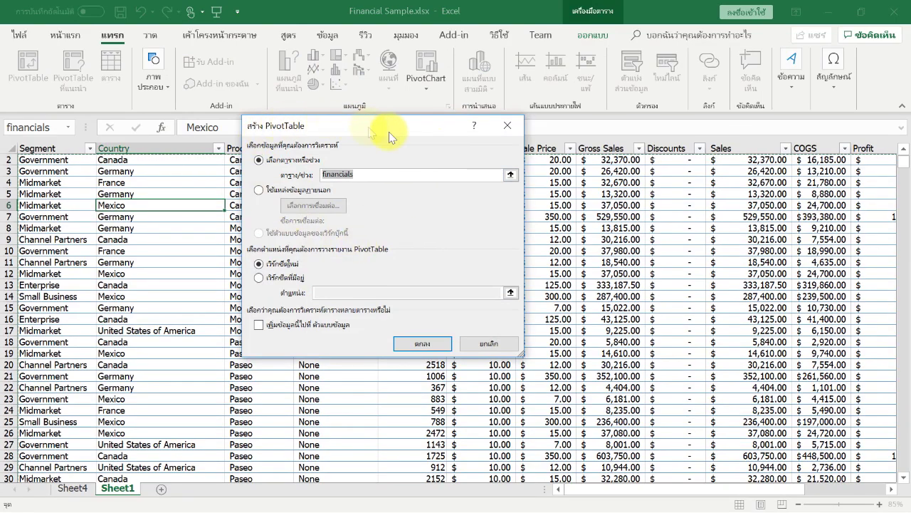
click(410, 345)
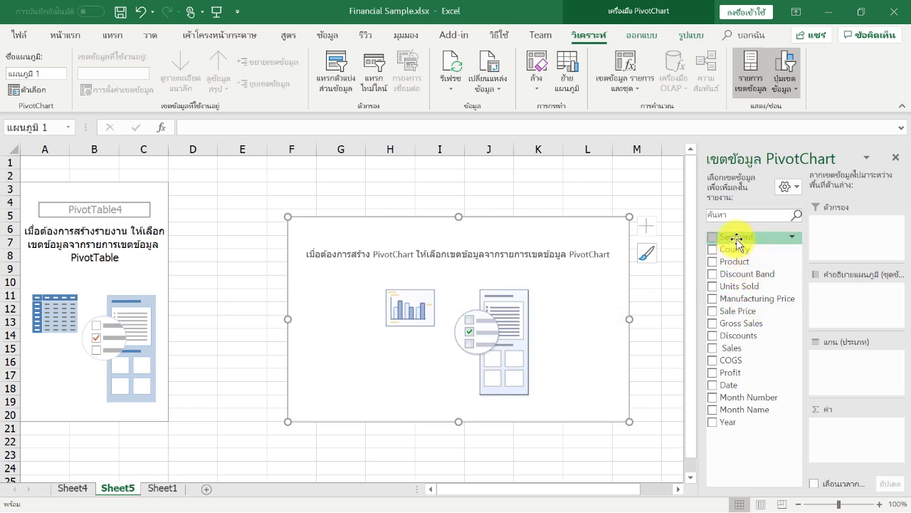
- Set the PivotChart's legend to Segment, axis to Year and Month Name, and values to Units Sold, and move the chart over the pivot table
drag(737, 242, 825, 289)
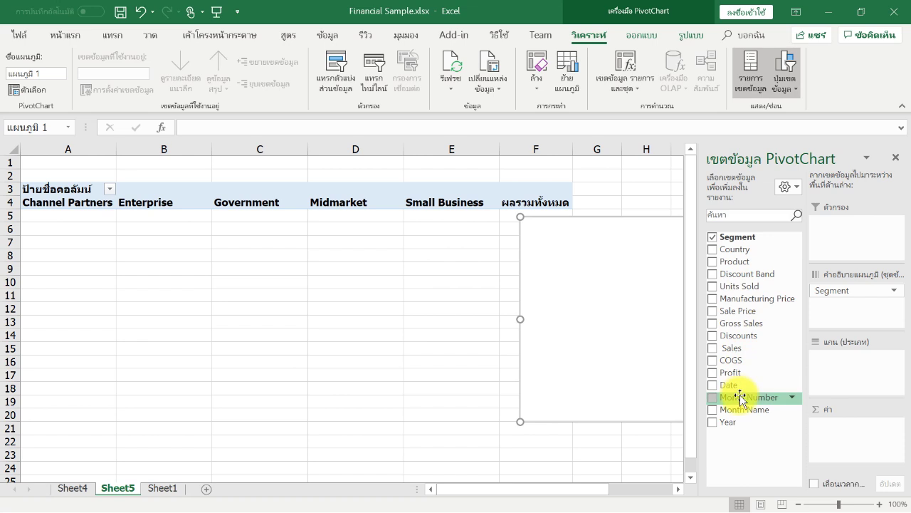
drag(733, 422, 829, 368)
drag(733, 411, 821, 371)
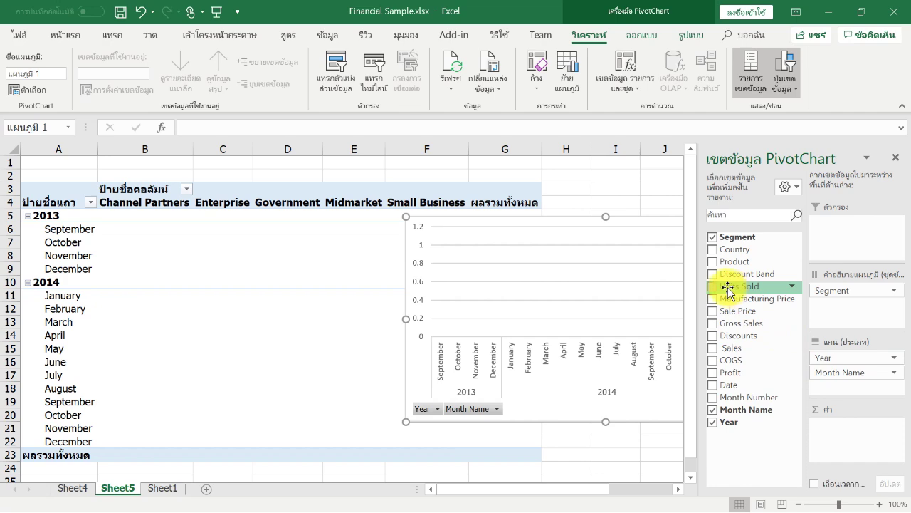
drag(727, 287, 824, 432)
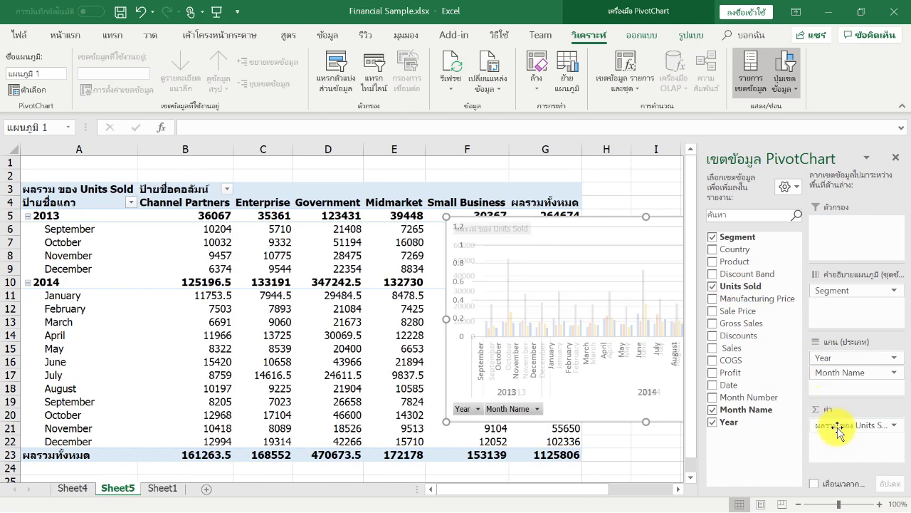
mouse_move(549, 229)
mouse_down()
mouse_move(451, 253)
mouse_move(313, 270)
mouse_move(305, 262)
mouse_move(325, 278)
mouse_move(355, 255)
mouse_up()
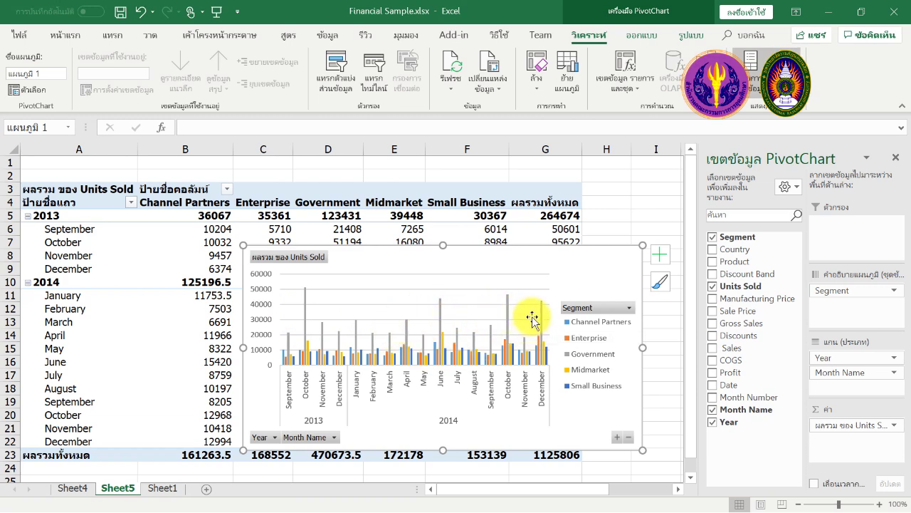
drag(470, 258, 359, 230)
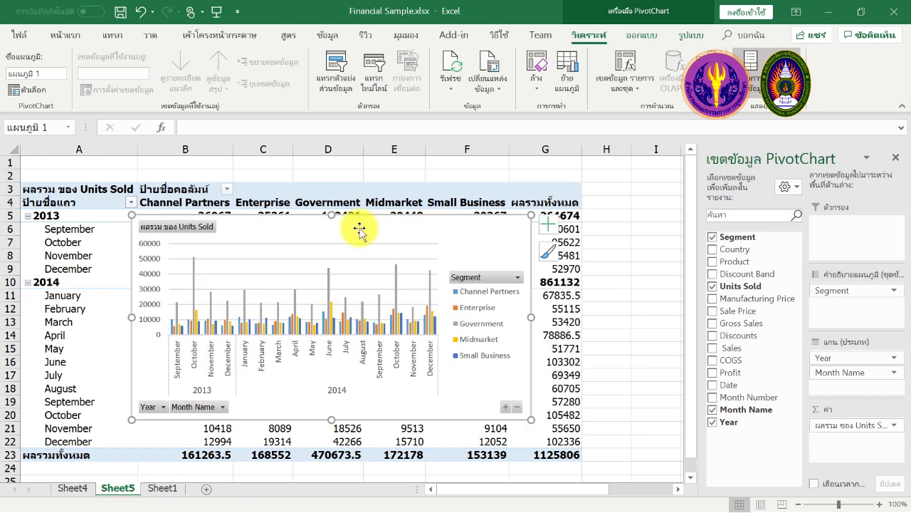